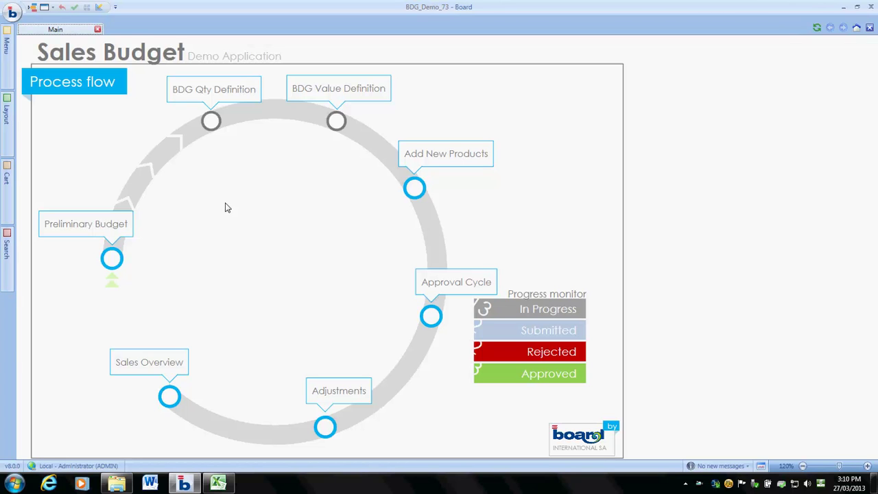
Step: Clear the Discounts St. Budget Packs total, then refill it at previous year plus 10% (6,286,911)
left_click(83, 226)
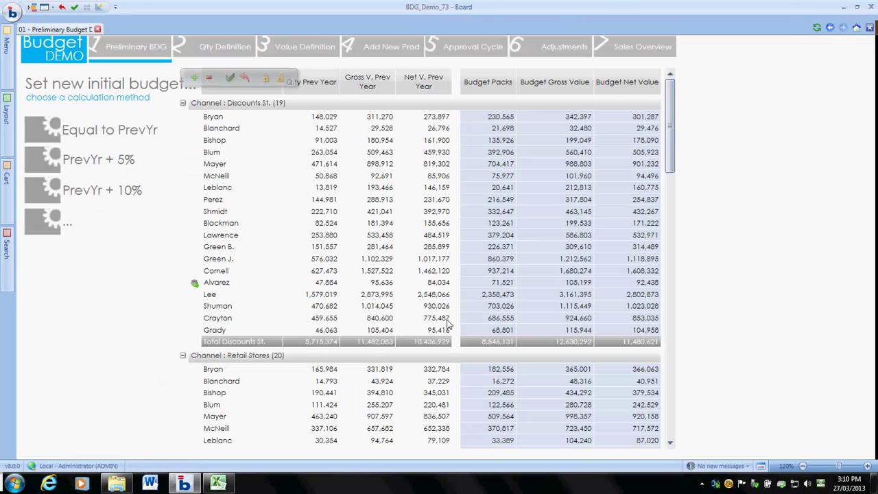
left_click(482, 344)
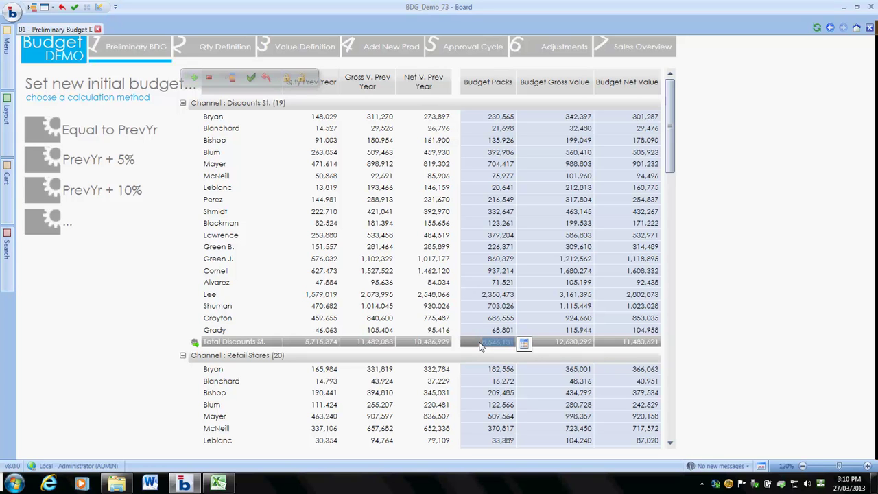
key("Delete")
key("Return")
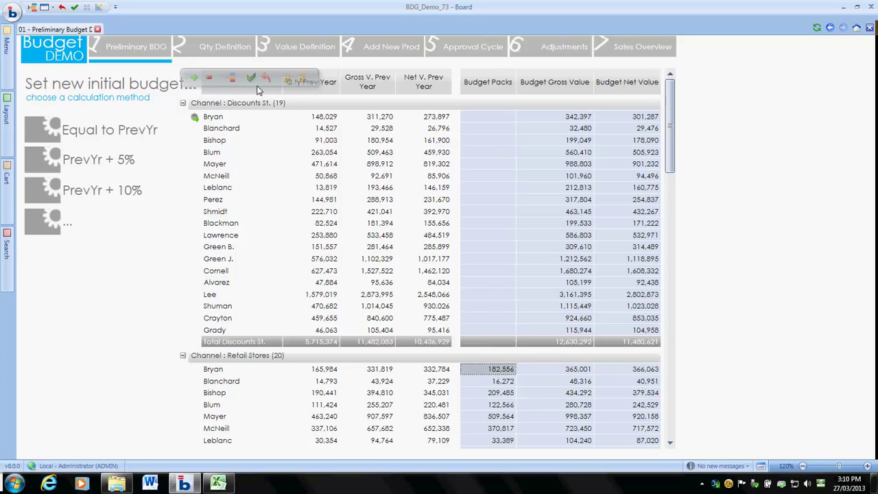
left_click(251, 78)
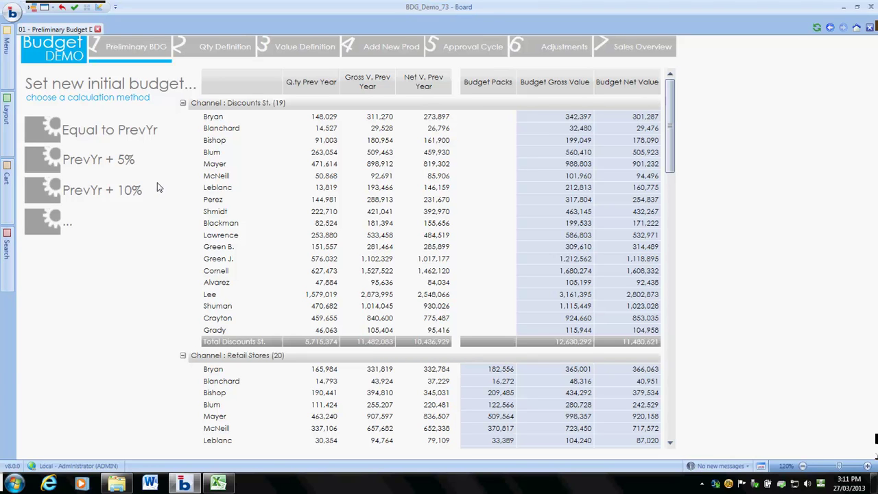
left_click(100, 194)
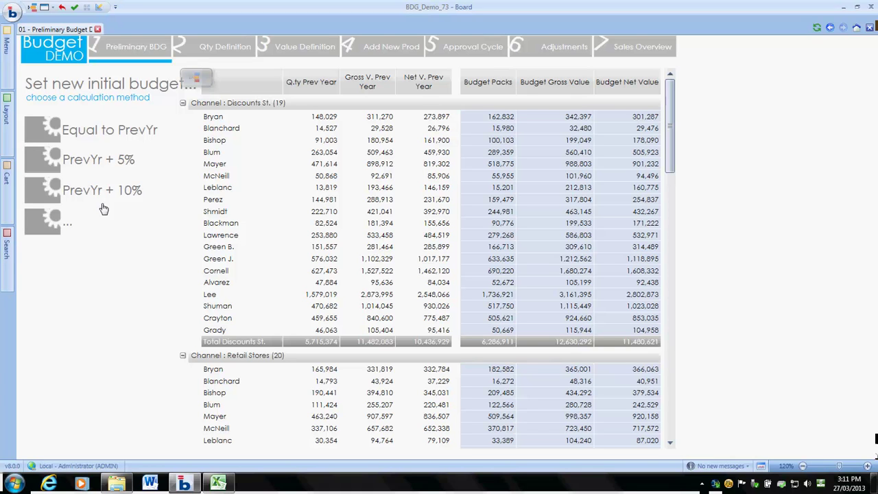
Step: Change the Discounts St. Budget Packs value 166,713 to 170,000
left_click(472, 237)
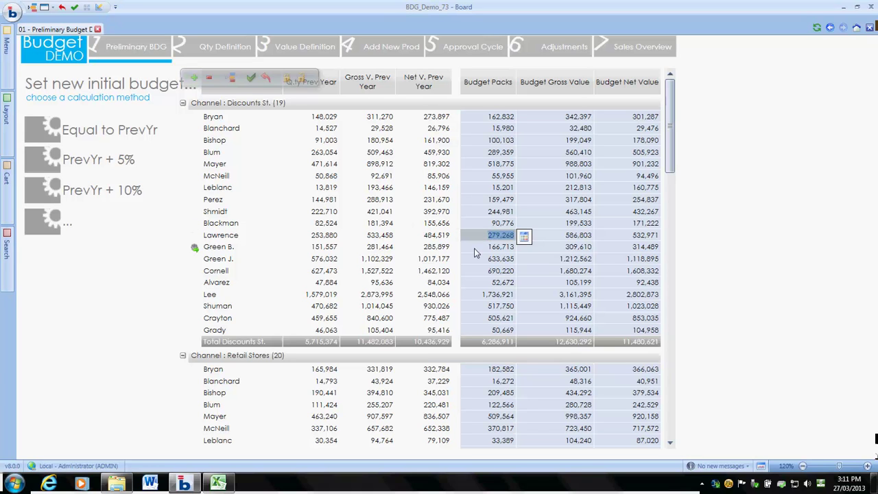
left_click(474, 249)
type("170,000")
key("Return")
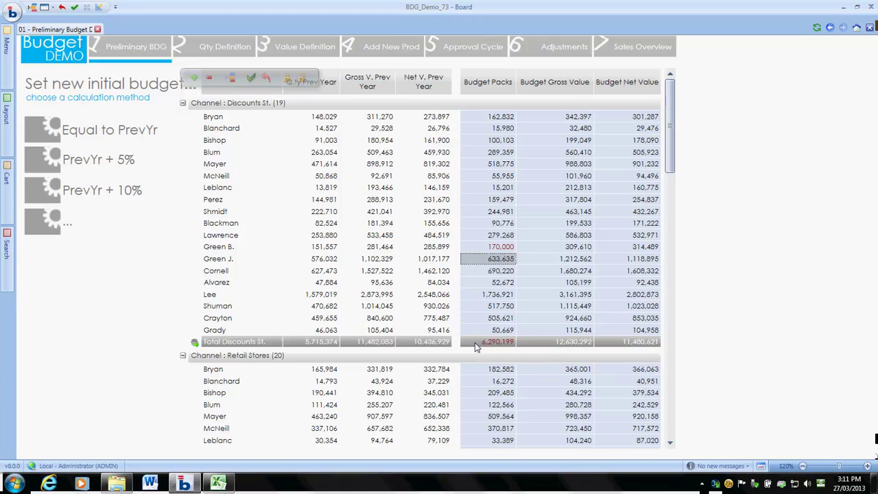
Step: Set the Discounts St. channel total to 7,000,000 Budget Packs and save the entries
left_click(475, 342)
type("7000000")
key("Return")
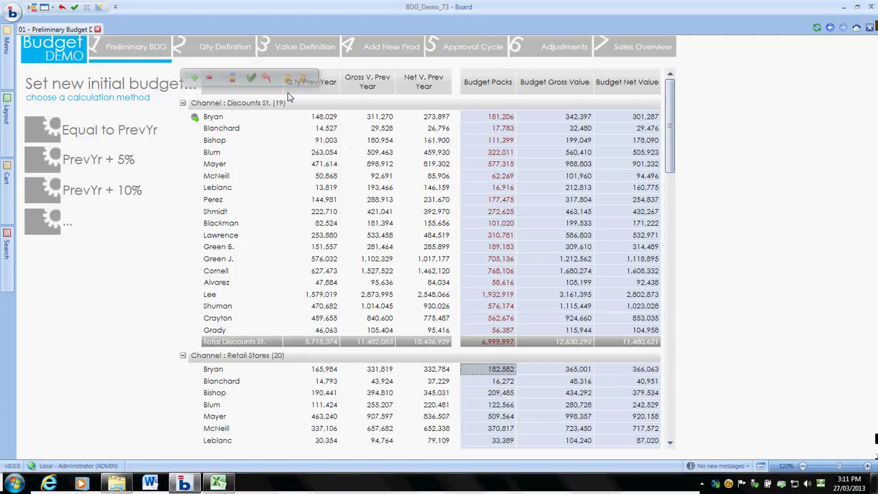
left_click(250, 78)
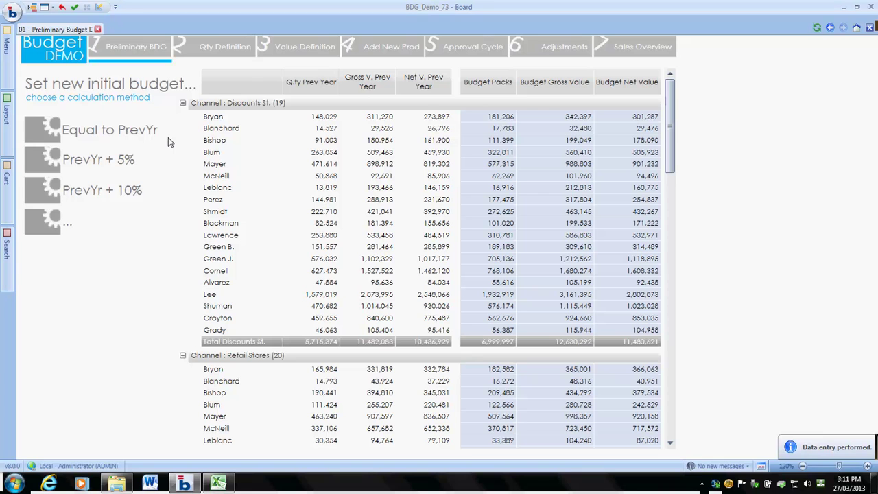
Step: On Qty Definition, compare several salespeople's previous-year and budget packs, ending on the first salesperson
left_click(219, 45)
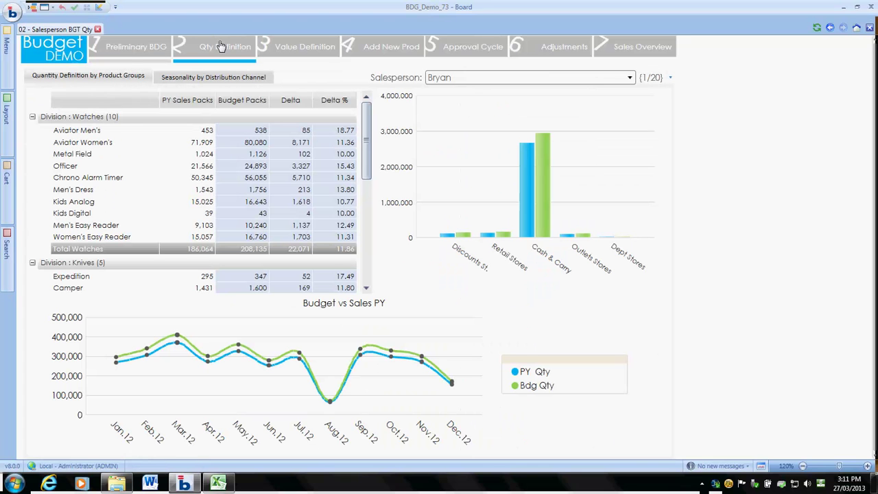
left_click(463, 79)
left_click(461, 113)
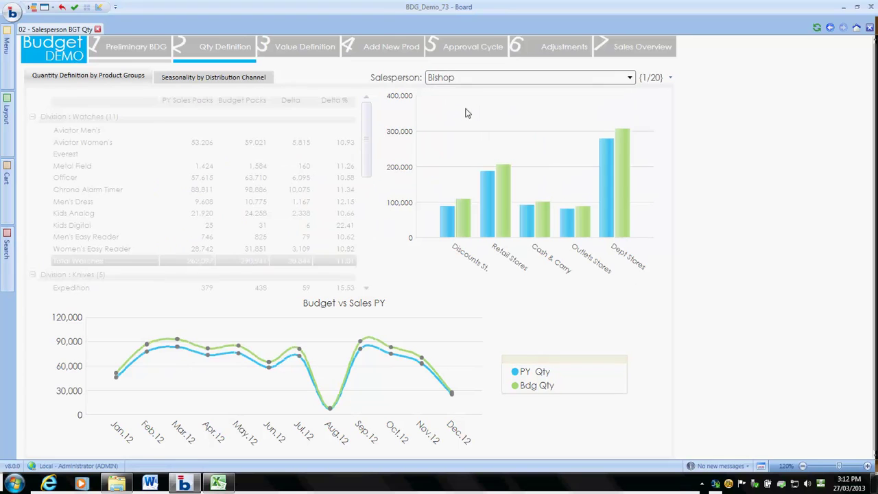
left_click(476, 79)
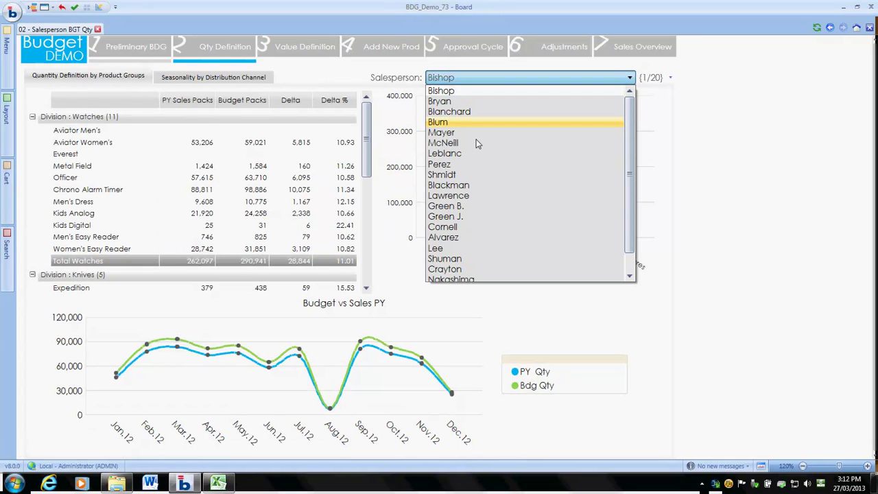
left_click(475, 142)
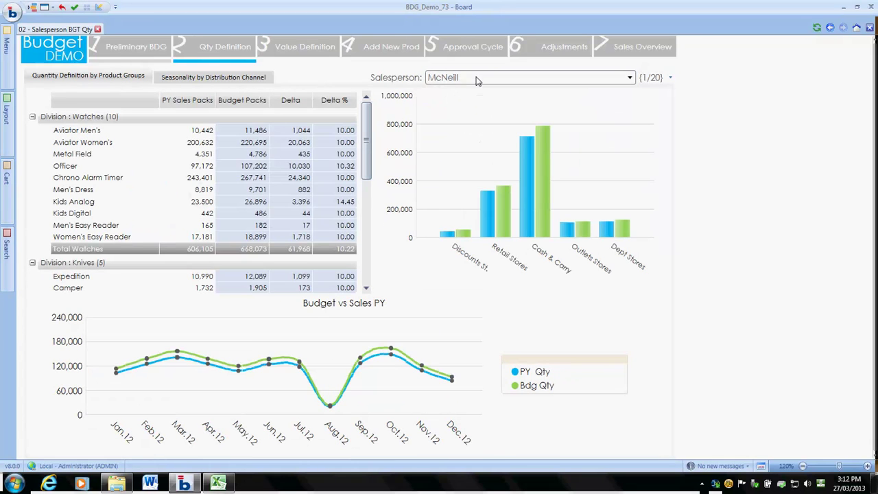
left_click(477, 79)
left_click(473, 102)
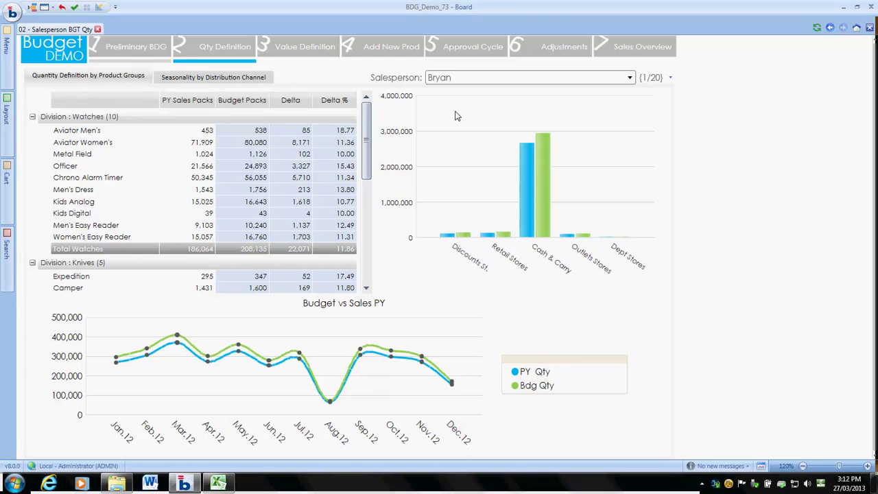
left_click(458, 80)
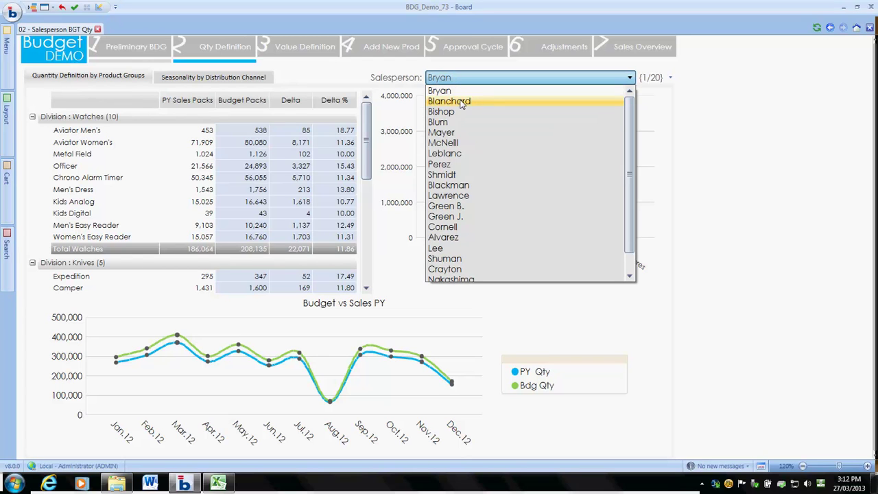
left_click(461, 102)
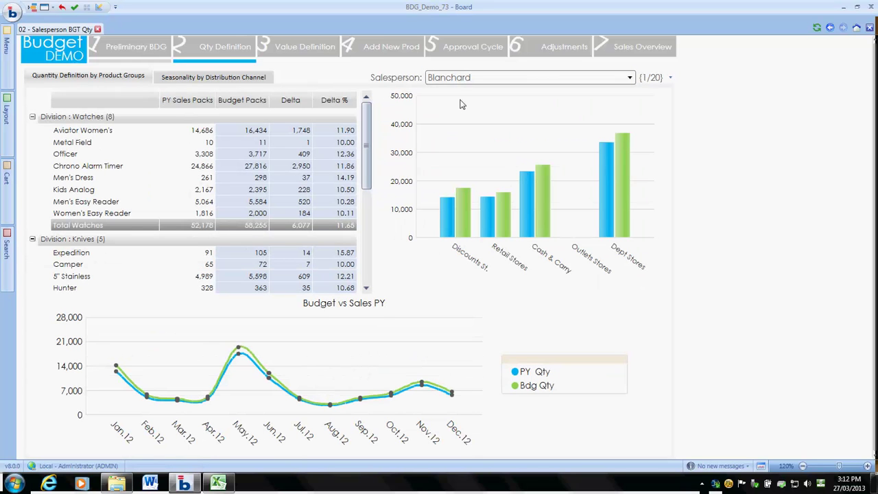
left_click(464, 81)
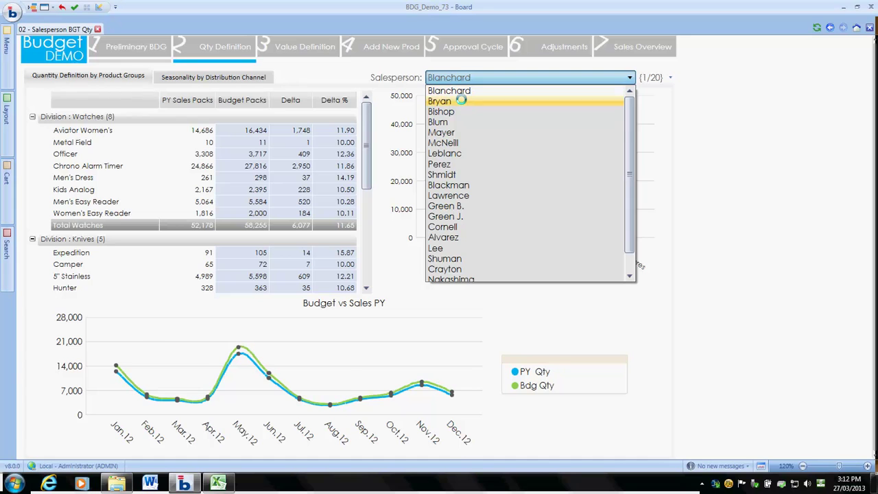
left_click(462, 102)
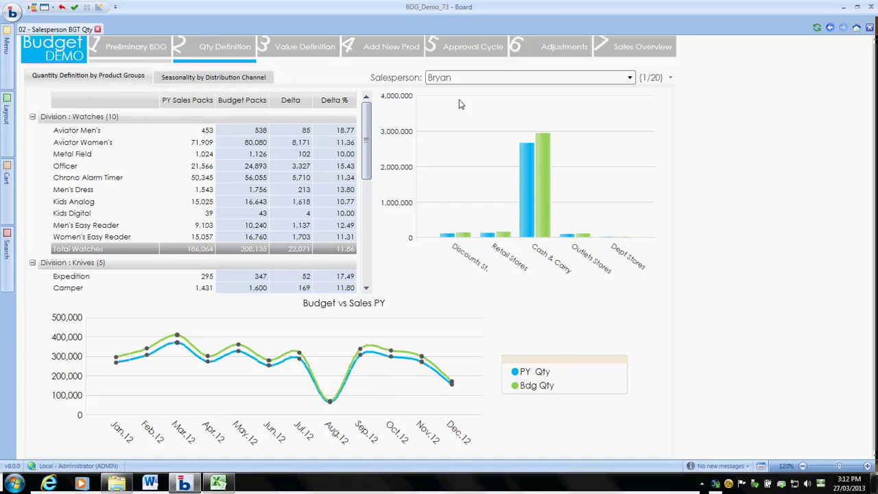
Step: Adjust Aviator Men's Delta to 100 and its Delta % to 30
mouse_move(304, 121)
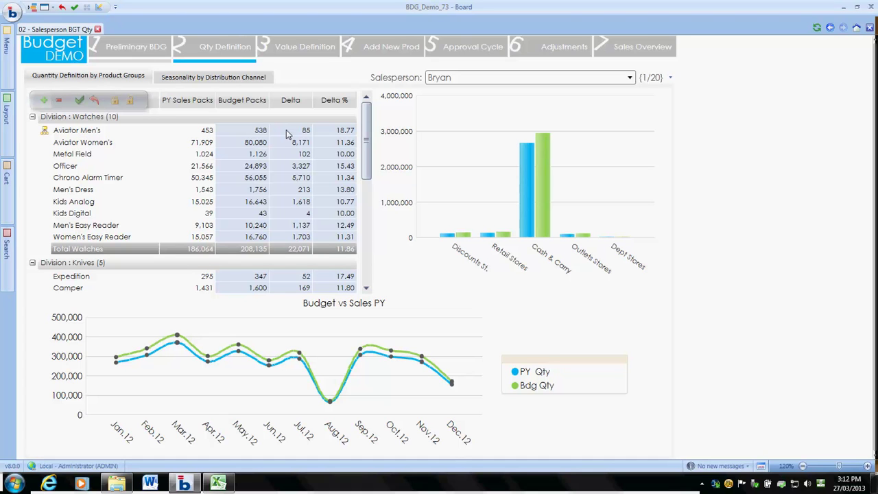
left_click(286, 130)
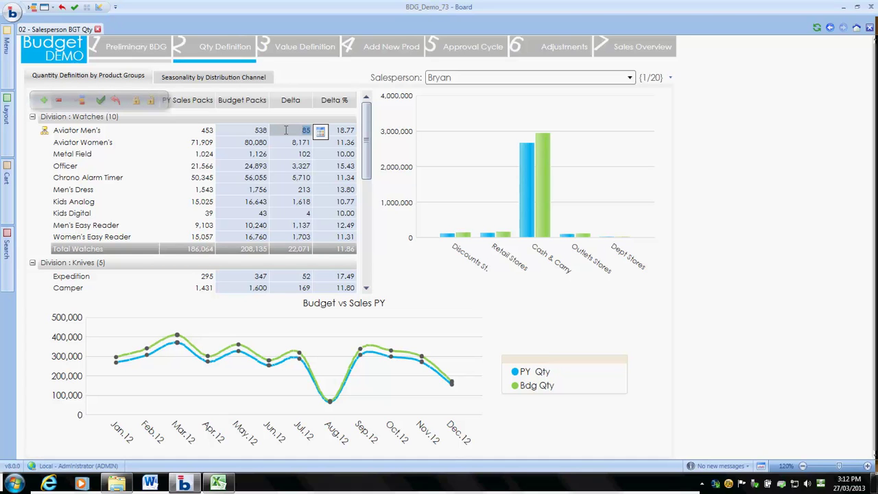
type("100")
key("Return")
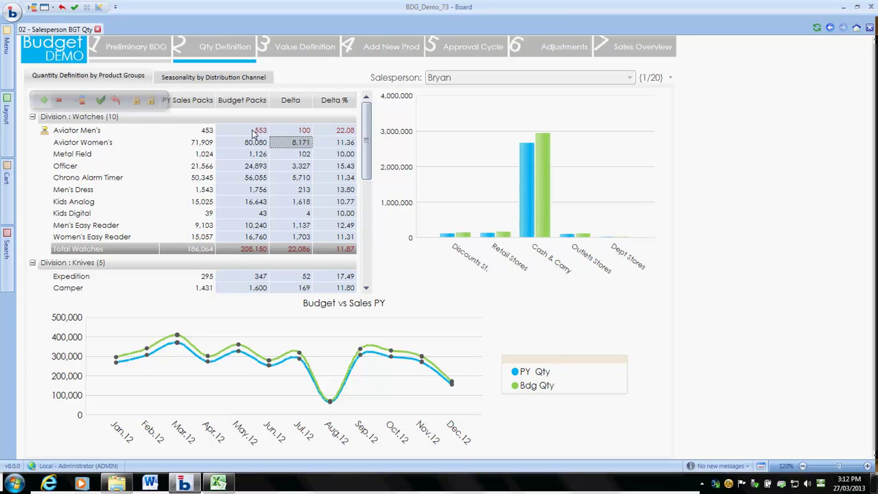
left_click(328, 133)
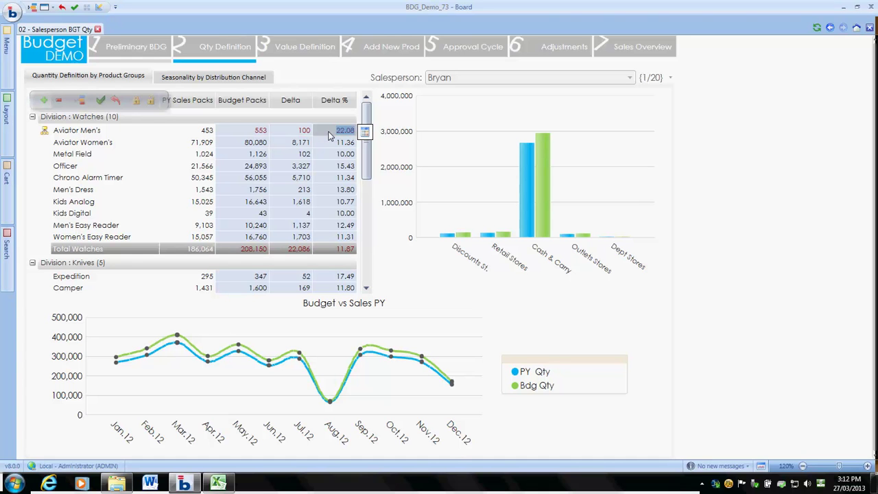
type("30")
key("Return")
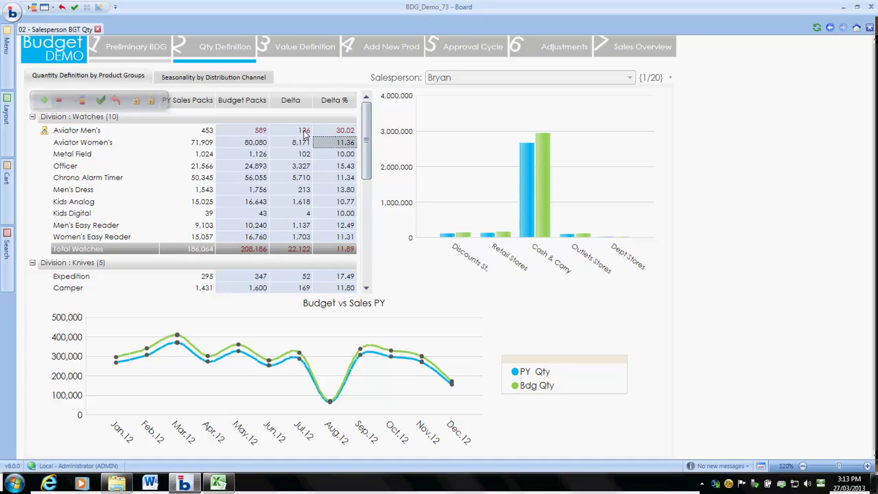
Step: Set Aviator Men's Budget Packs to 600 and save the quantity entries
left_click(254, 130)
type("600")
key("Return")
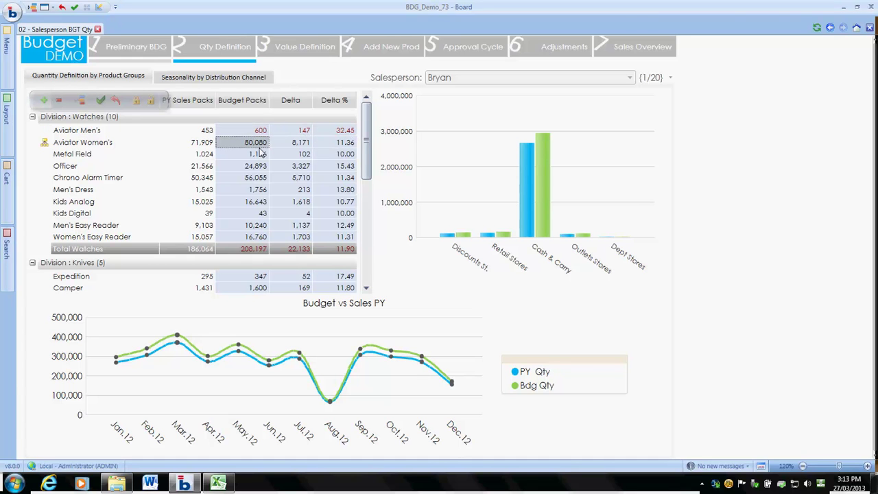
left_click(150, 102)
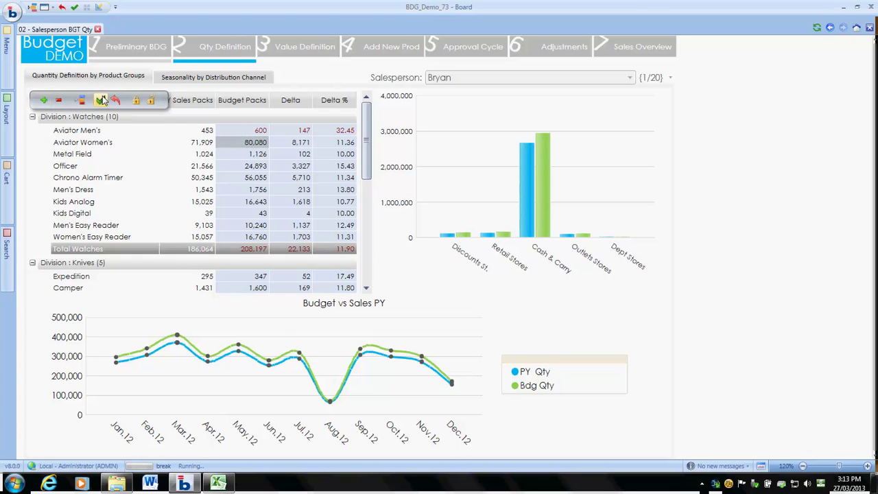
Step: In seasonality by channel, lock Aviator Women's May Cash & Carry at 2,889 and spread 20,000 over May
left_click(188, 78)
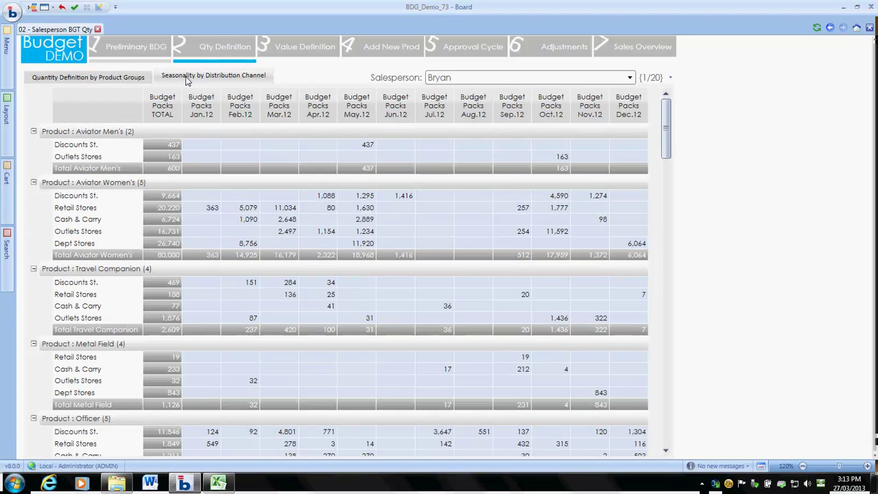
mouse_move(261, 172)
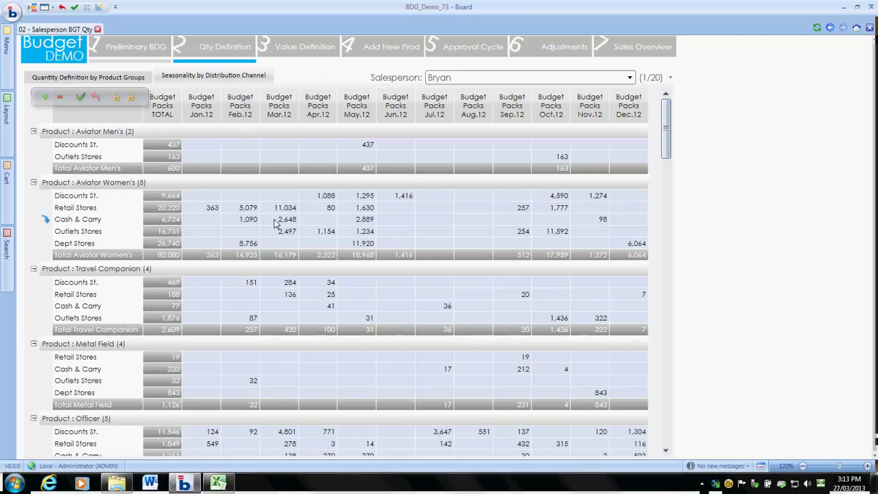
left_click(358, 219)
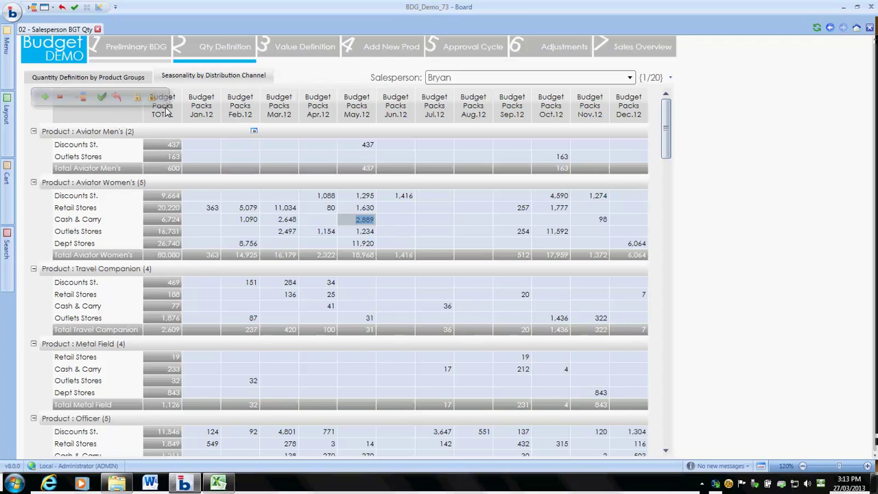
left_click(138, 98)
left_click(351, 257)
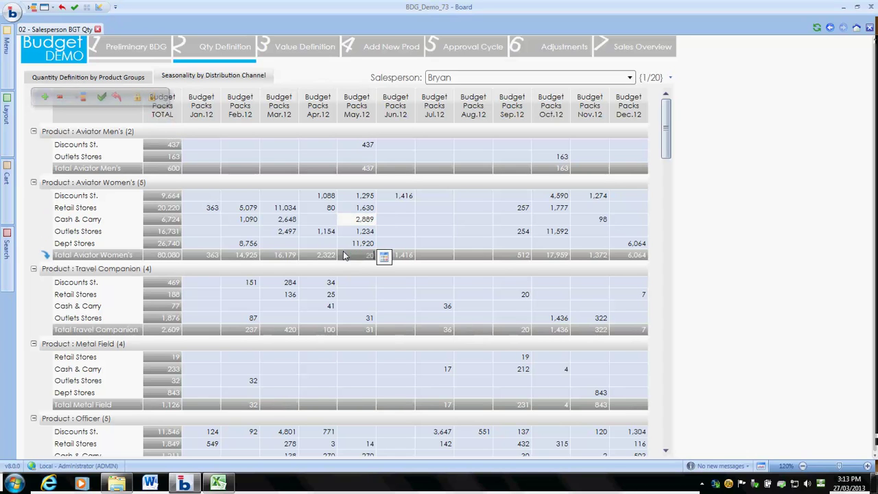
key("Return")
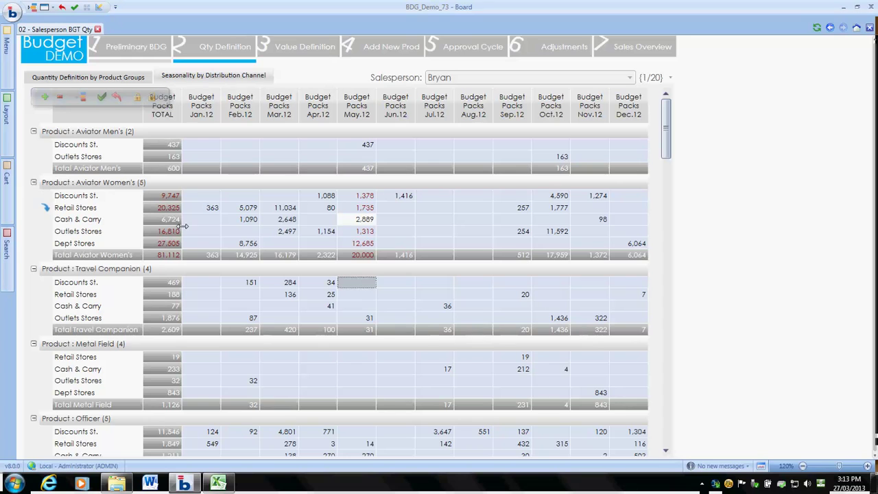
Step: Set the Aviator Women's yearly TOTAL to 80,000 packs and save the seasonality entries
left_click(151, 257)
type("8000")
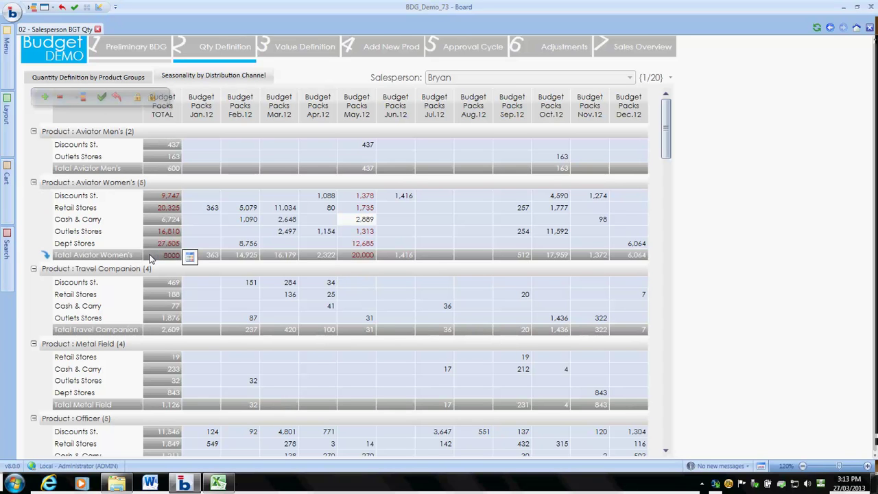
type("0")
key("Return")
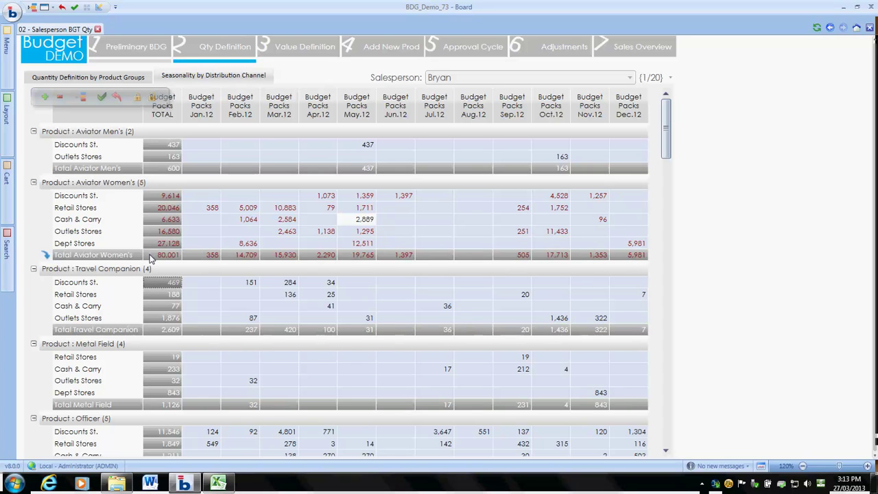
left_click(204, 196)
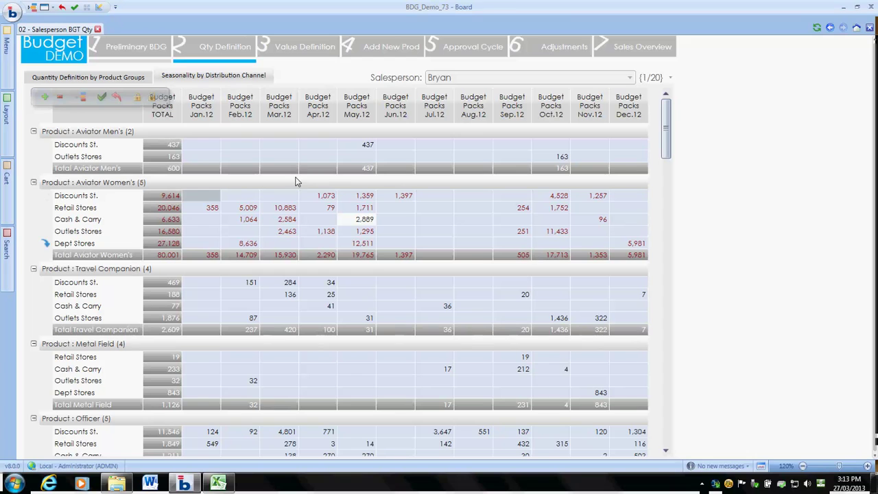
left_click(101, 97)
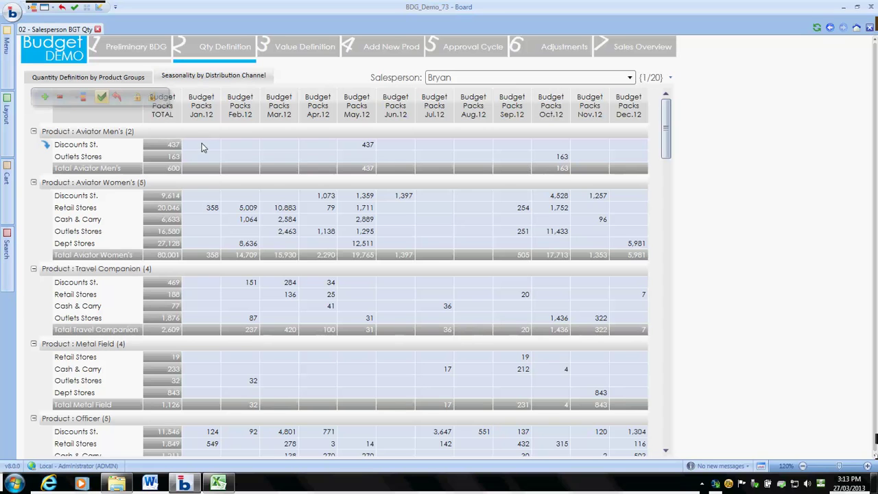
left_click(288, 47)
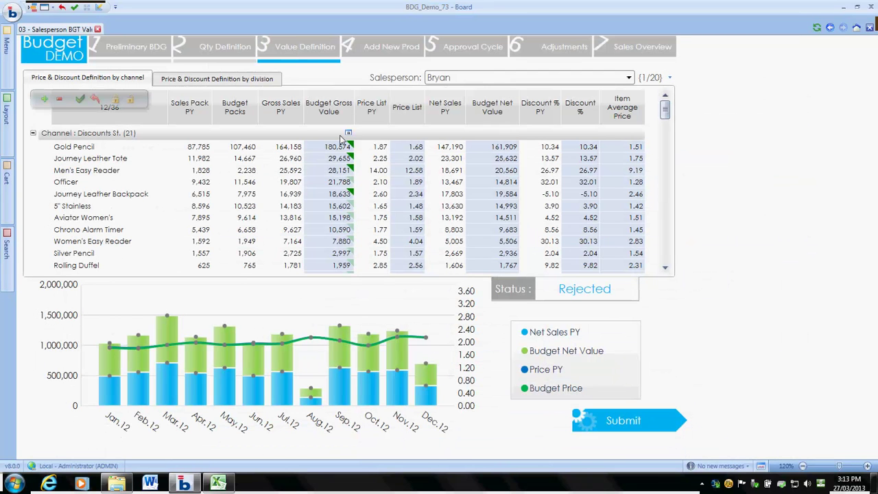
Step: Review the Discounts St. product comments and open then close the Journey Leather Backpack timing-difference note
mouse_move(351, 146)
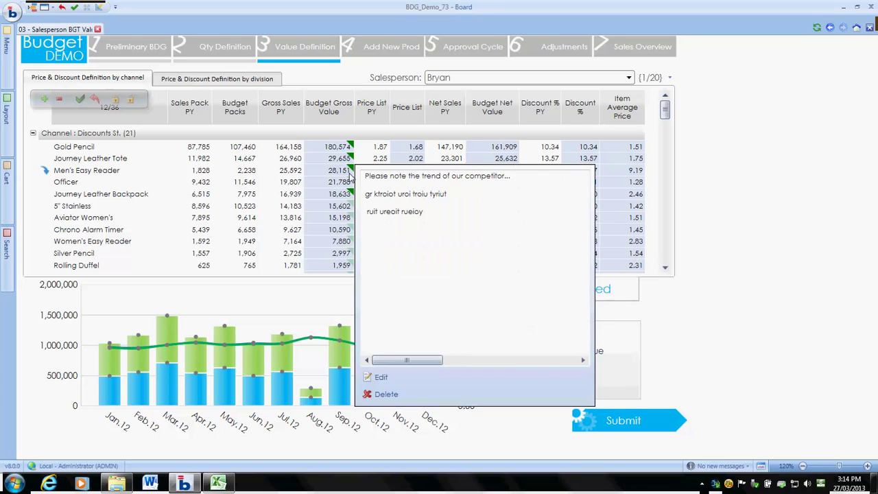
mouse_move(350, 195)
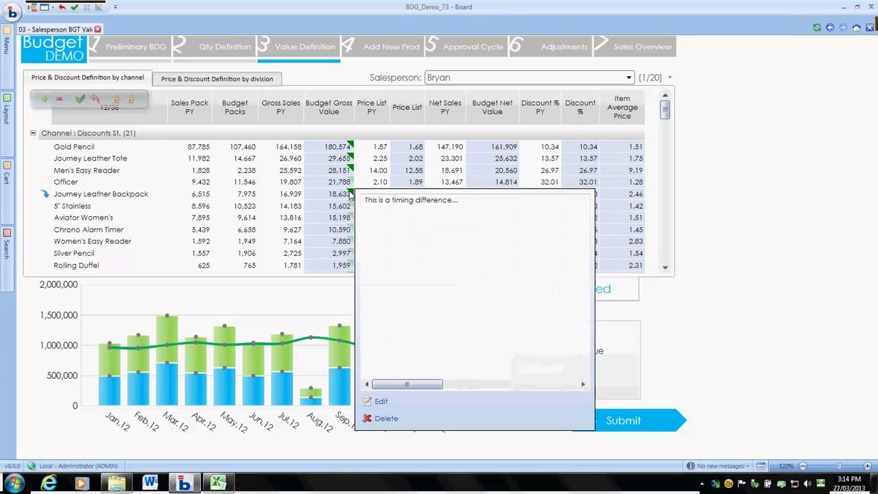
left_click(377, 402)
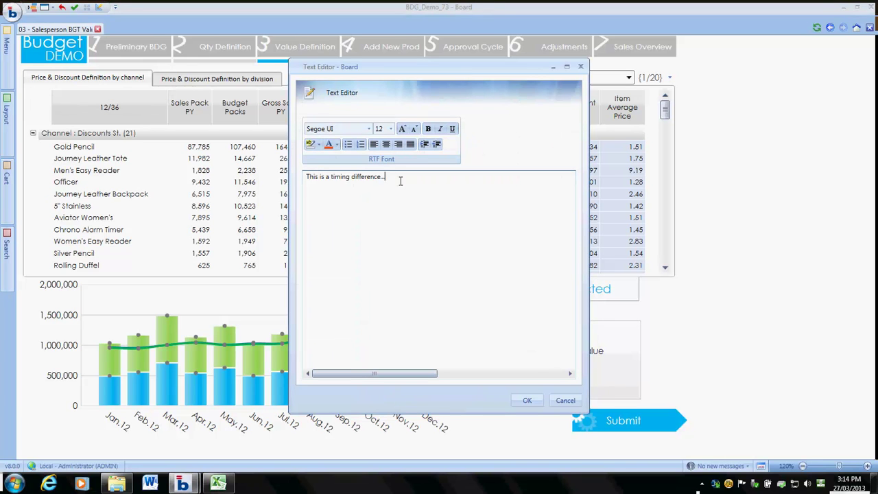
type("hfhdfyfhymtdymtytmtydt")
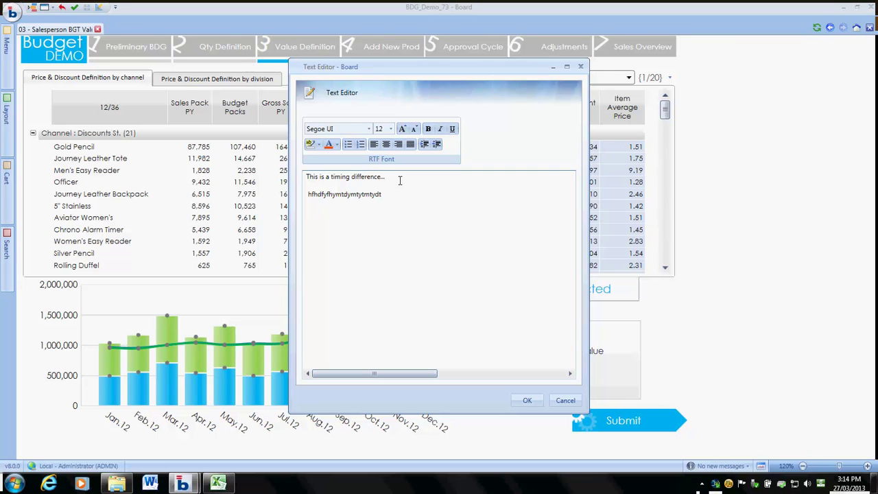
left_click(581, 67)
left_click(369, 44)
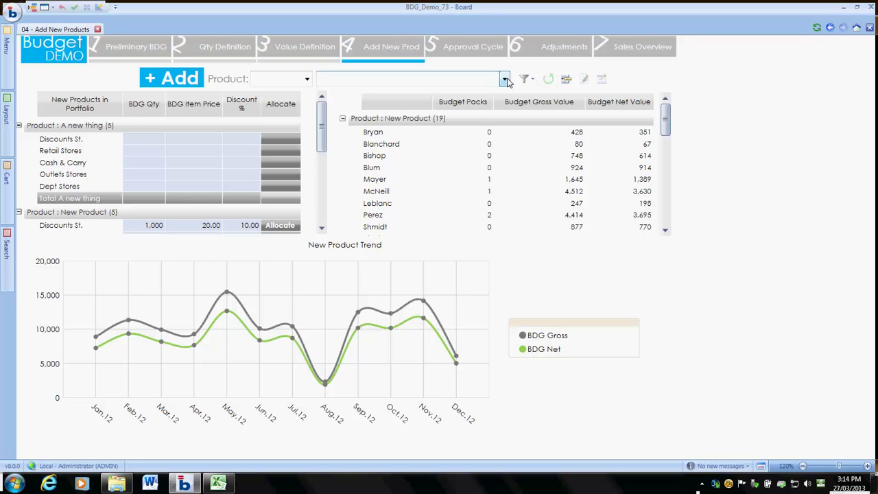
Step: Start a new product member with code 232 and description 'New Product'
left_click(565, 80)
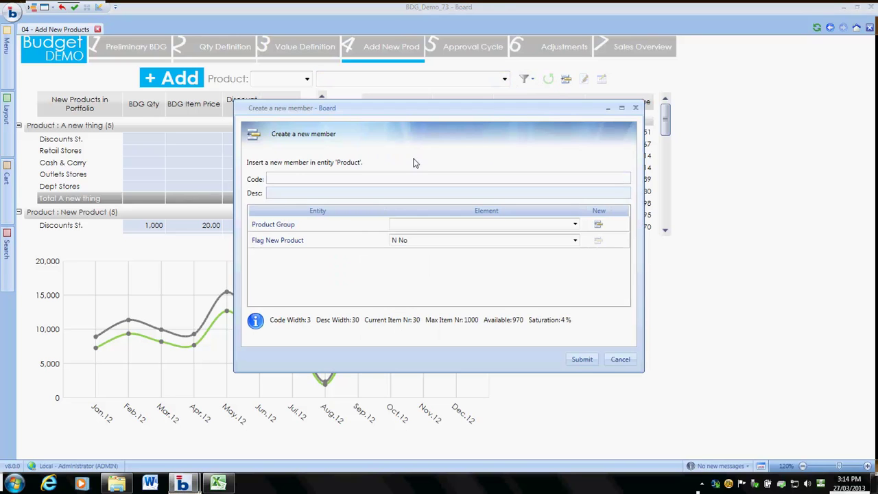
type("232")
key("Tab")
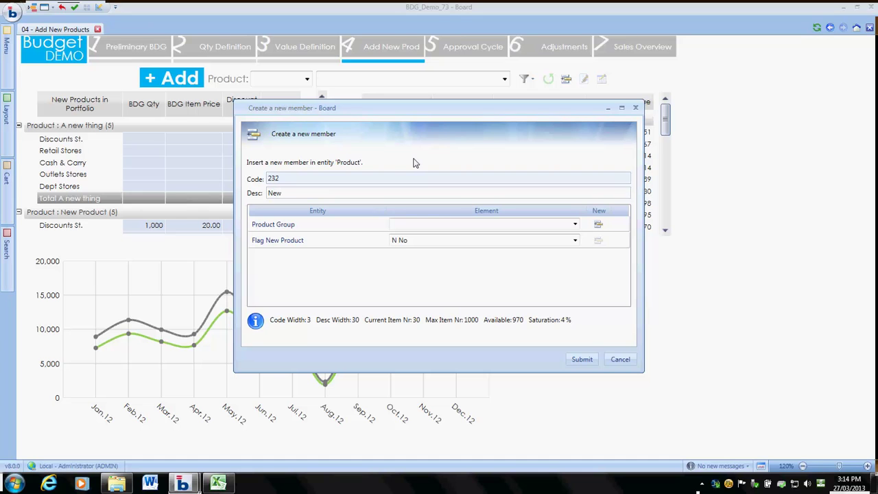
type("New Product")
Step: Put it in PC01 Sunglasses, flag it Y Yes as new, submit, and check the Product list
left_click(554, 225)
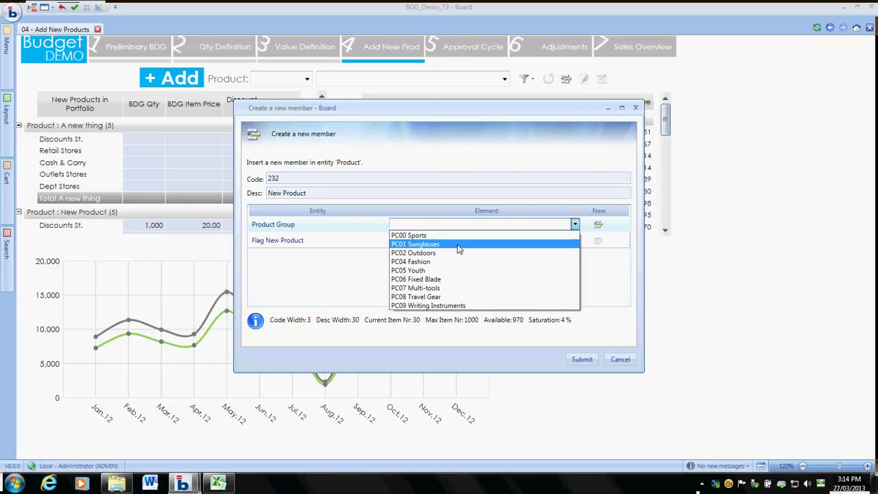
left_click(458, 236)
left_click(574, 240)
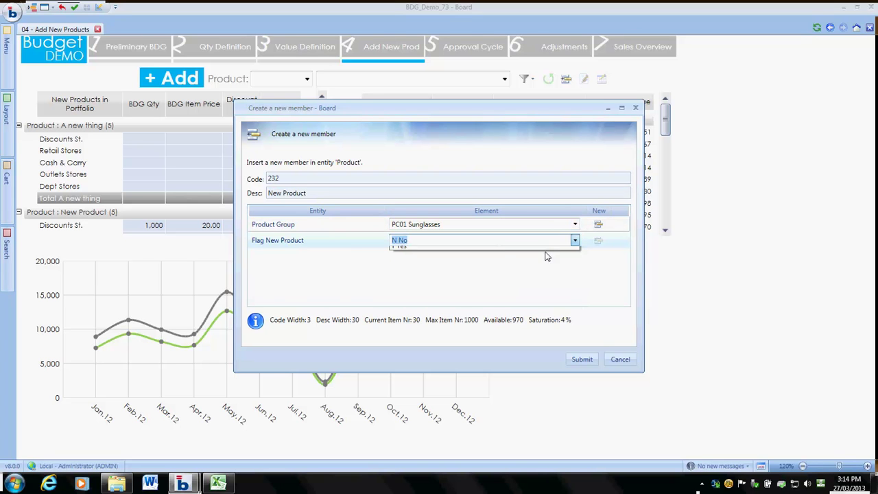
left_click(499, 259)
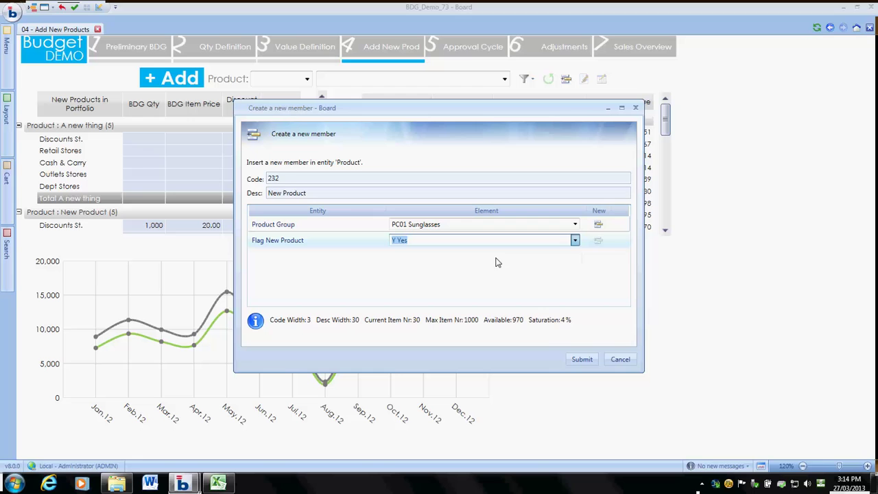
left_click(579, 361)
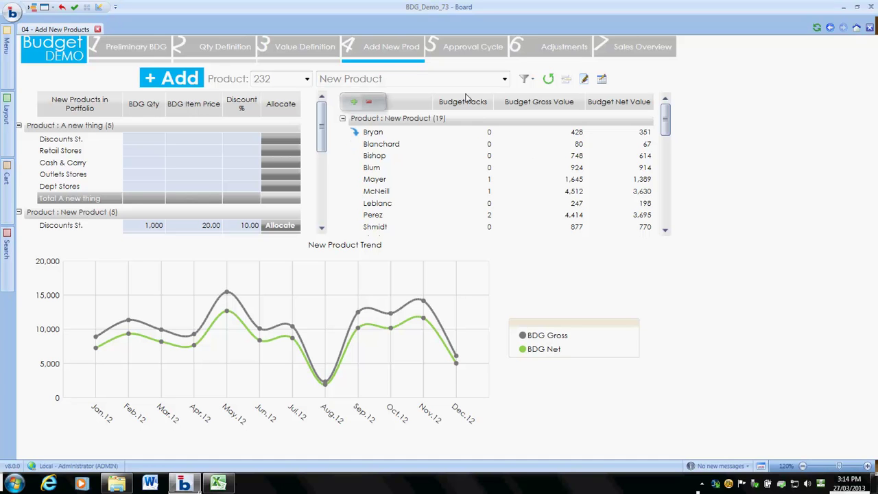
left_click(505, 81)
left_click(505, 81)
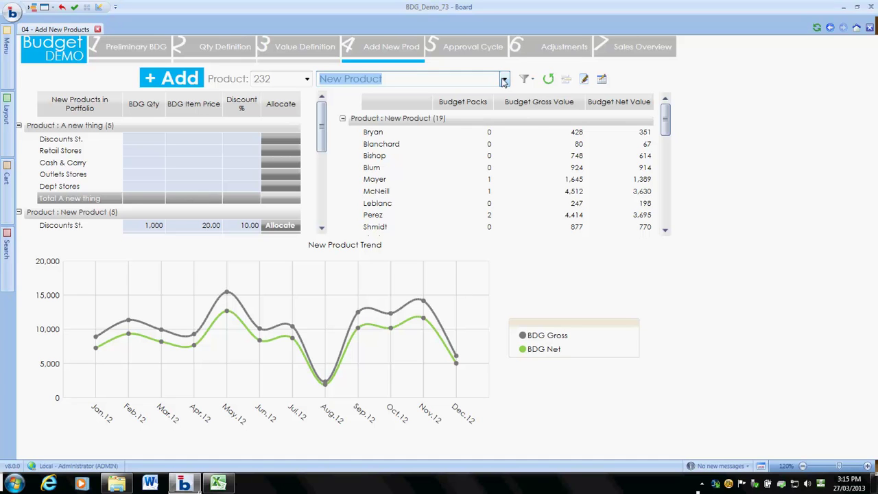
Step: View each salesperson's budget status on Approval Cycle, then return to Value Definition
left_click(458, 46)
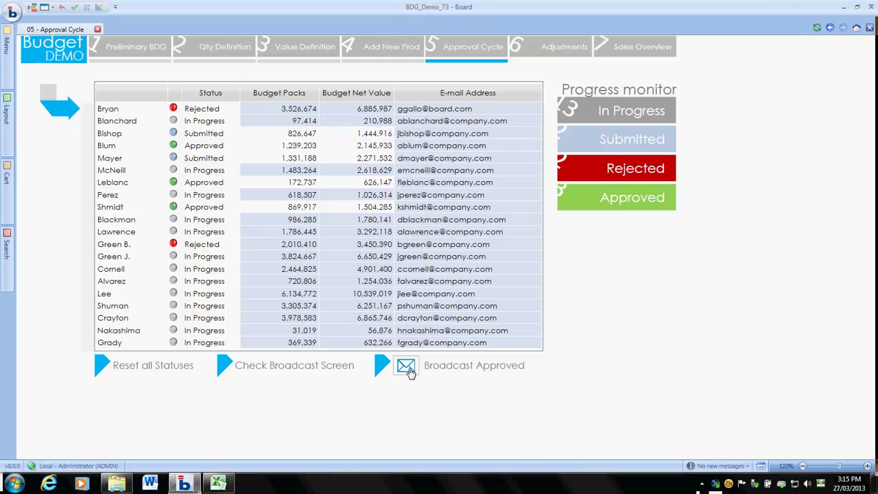
left_click(306, 48)
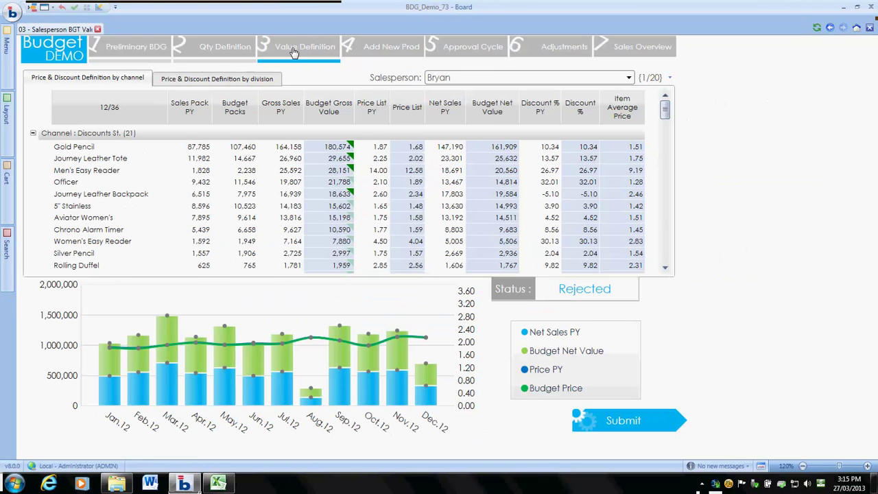
Step: Submit the first salesperson's budget and confirm its Submitted status on Approval Cycle
left_click(620, 423)
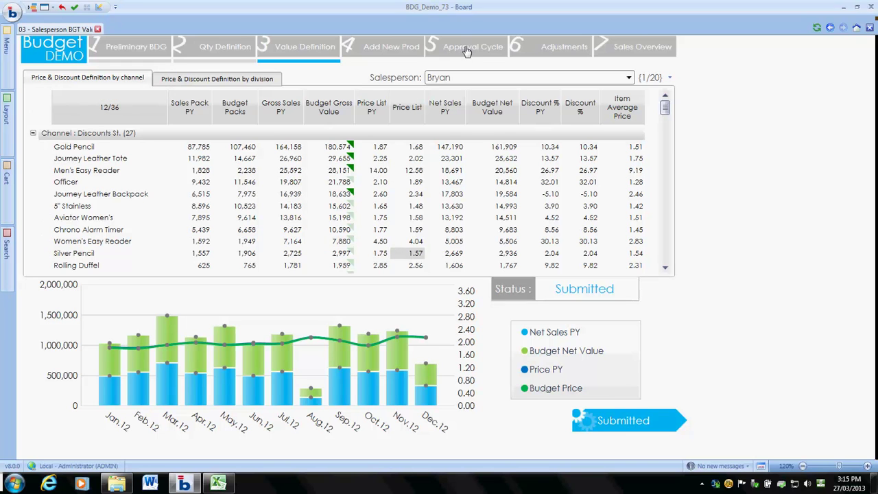
left_click(465, 48)
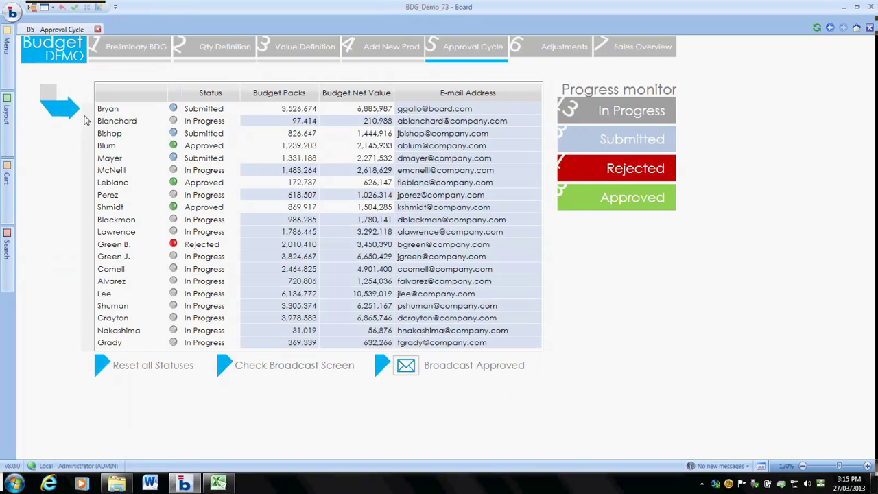
Step: Choose Reject for the first salesperson's budget in the approval list
mouse_move(89, 118)
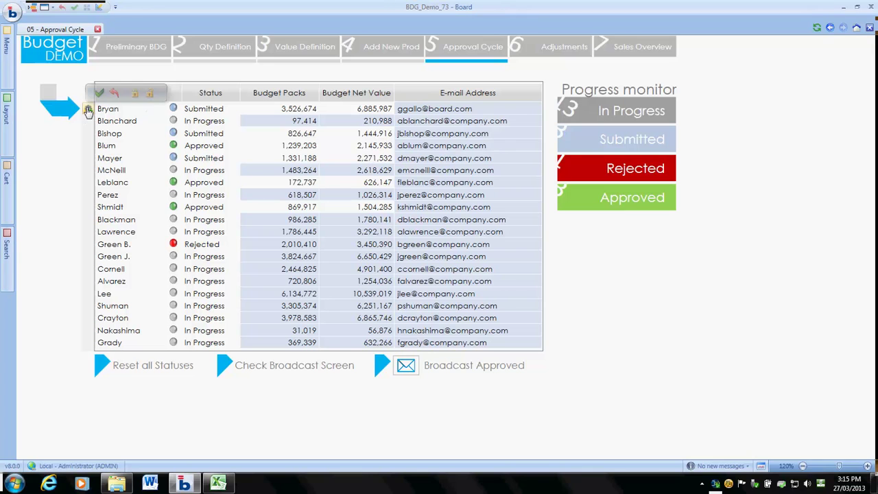
left_click(88, 110)
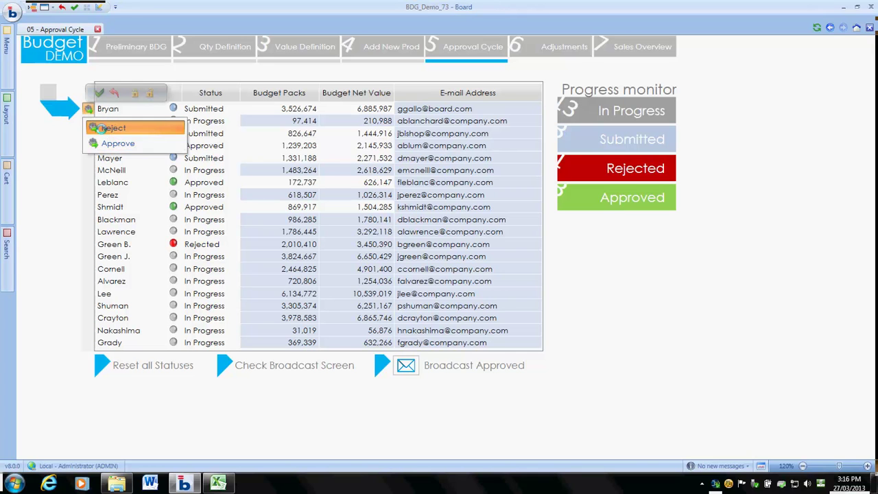
left_click(106, 129)
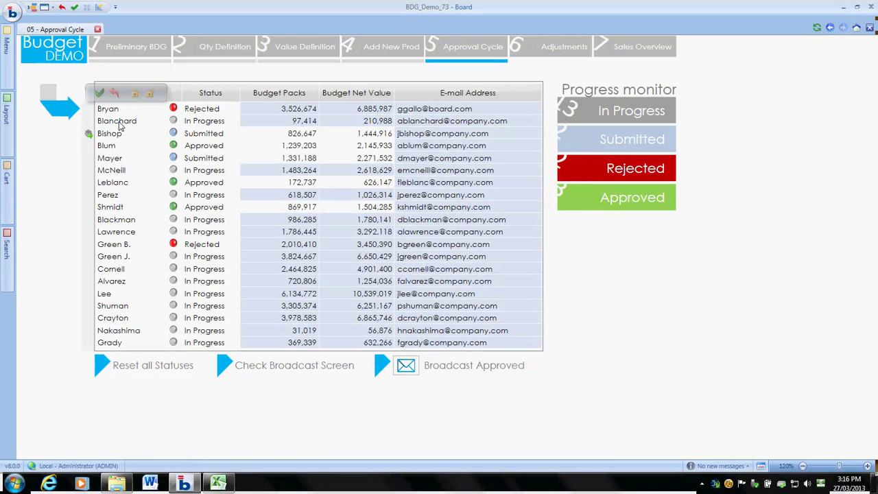
Step: Filter Sales Overview to Sports through Fashion in California and show one salesperson's product performance
left_click(630, 49)
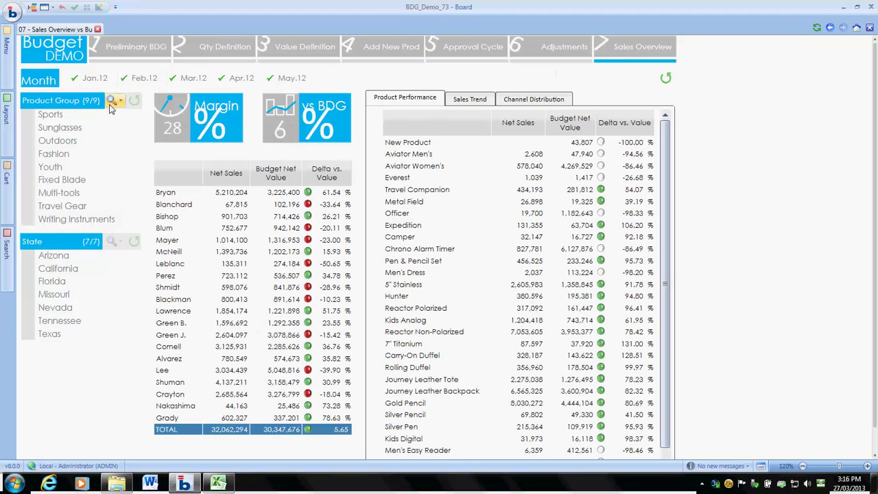
left_click(53, 114)
left_click_drag(50, 137, 49, 156)
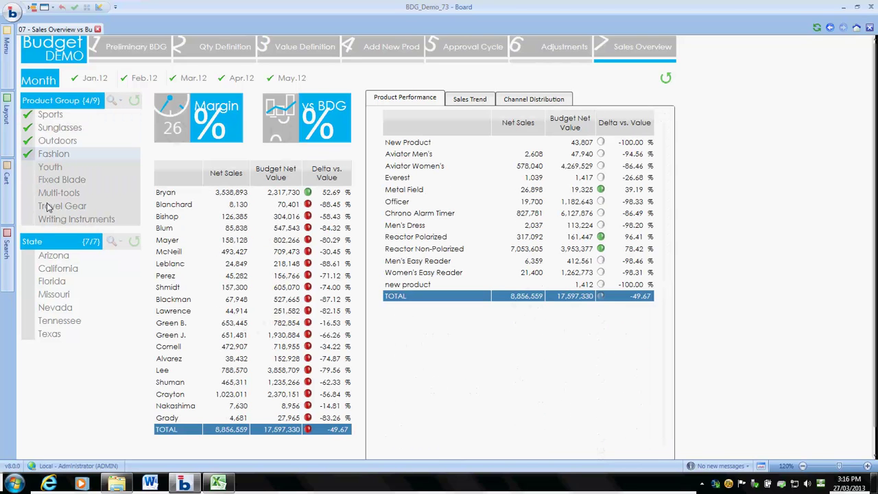
left_click(47, 272)
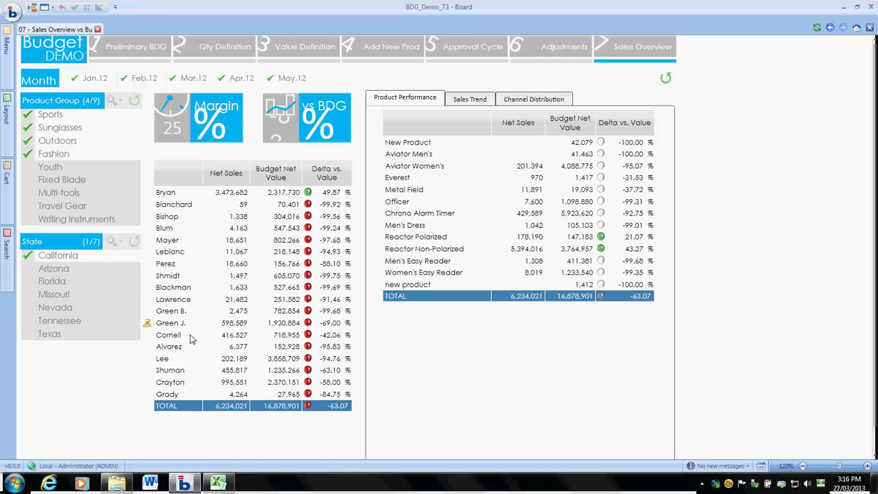
left_click(147, 337)
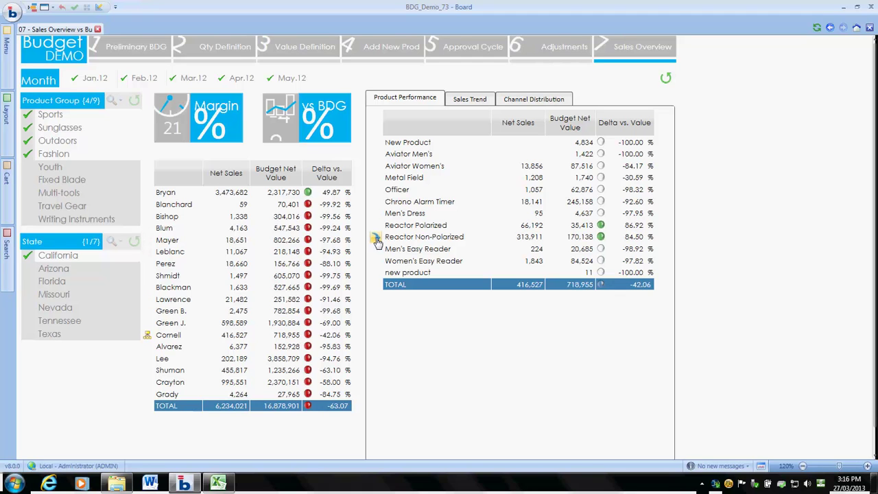
left_click(378, 238)
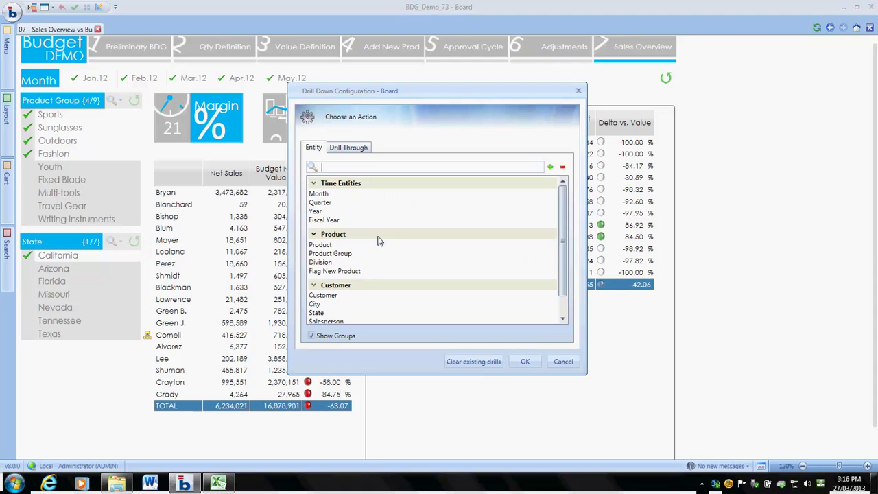
double_click(325, 246)
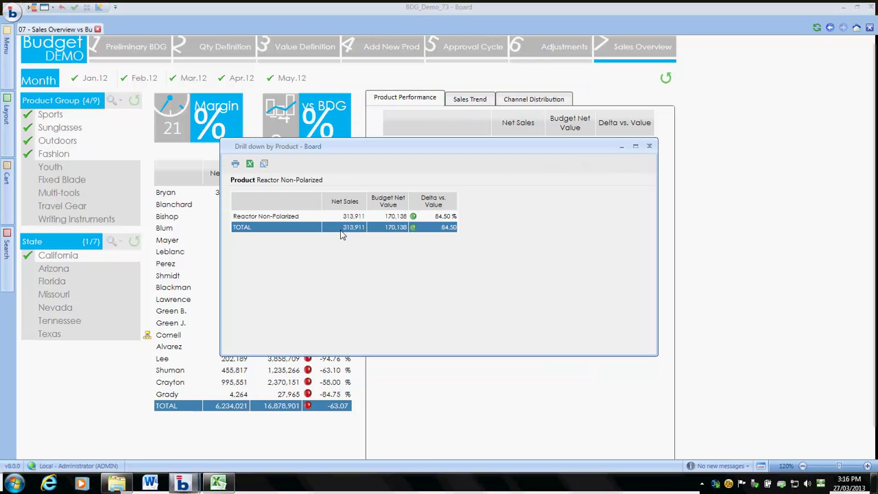
left_click(650, 147)
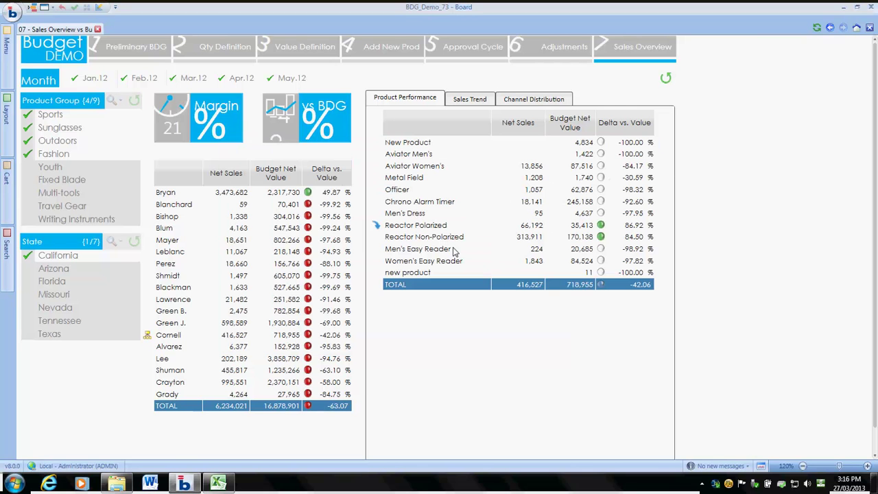
left_click(376, 252)
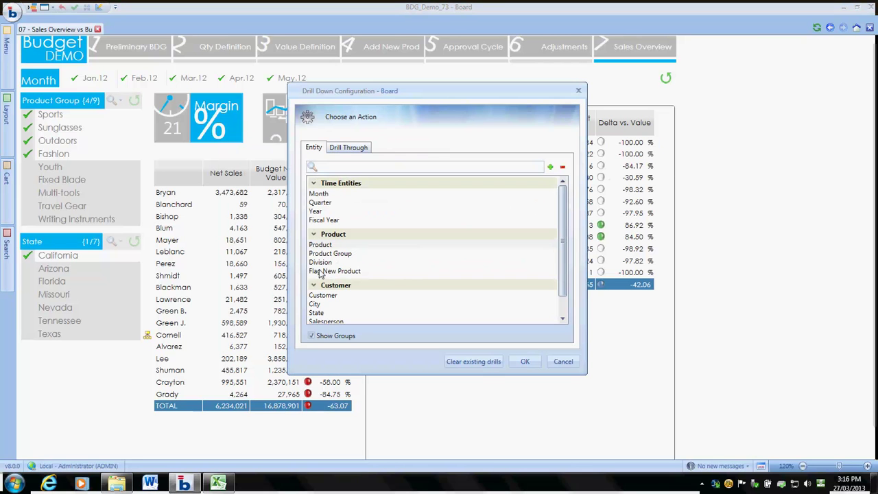
double_click(316, 294)
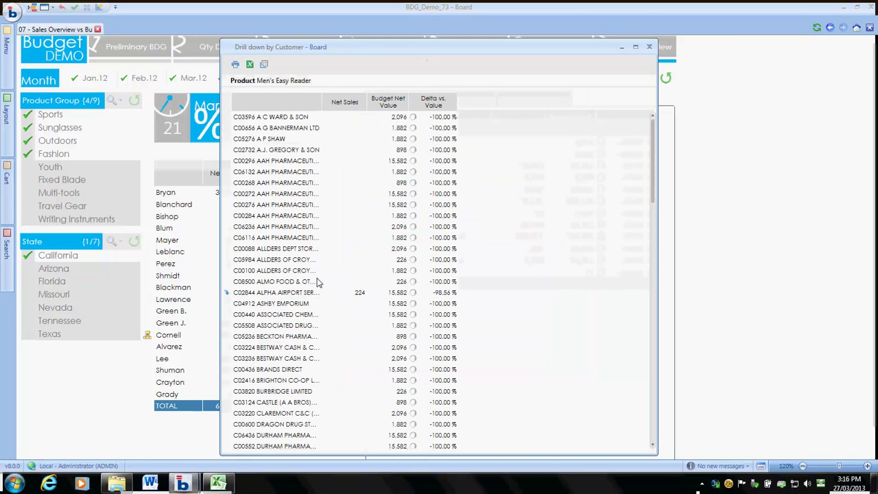
left_click(352, 102)
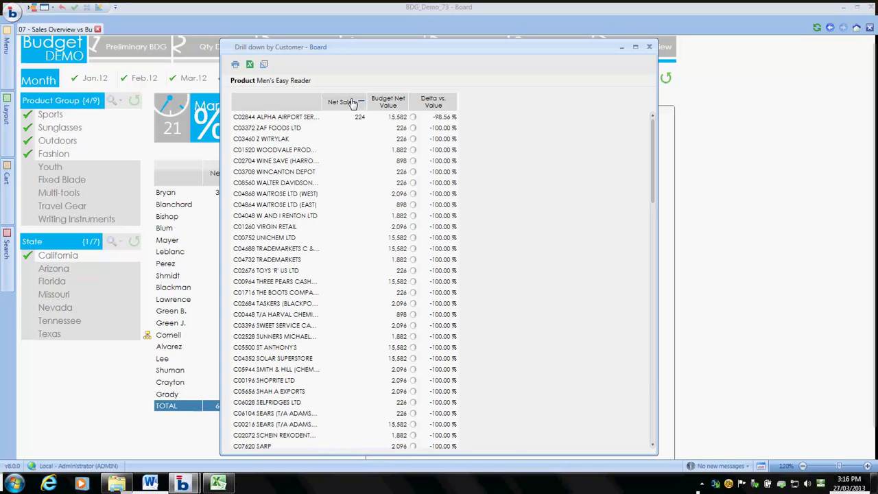
left_click(648, 48)
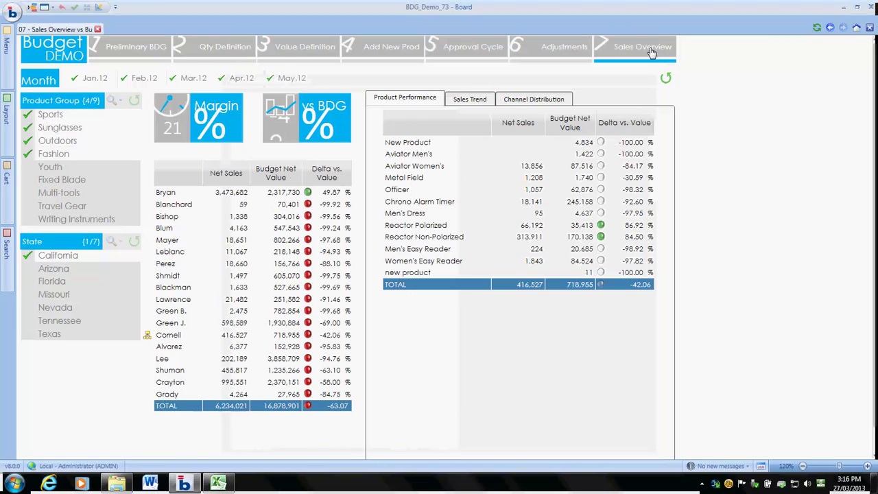